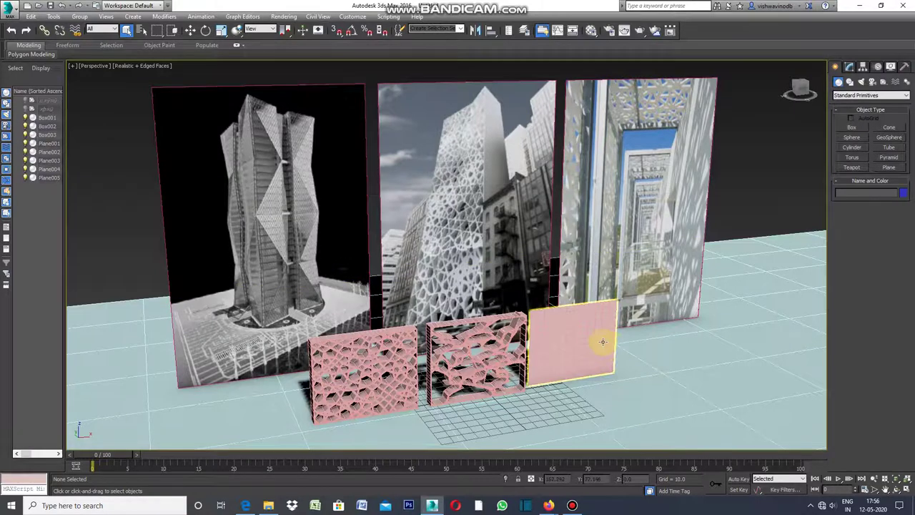
- Select the plain pink plane (Plane004) to the right of the two perforated panels
click(602, 341)
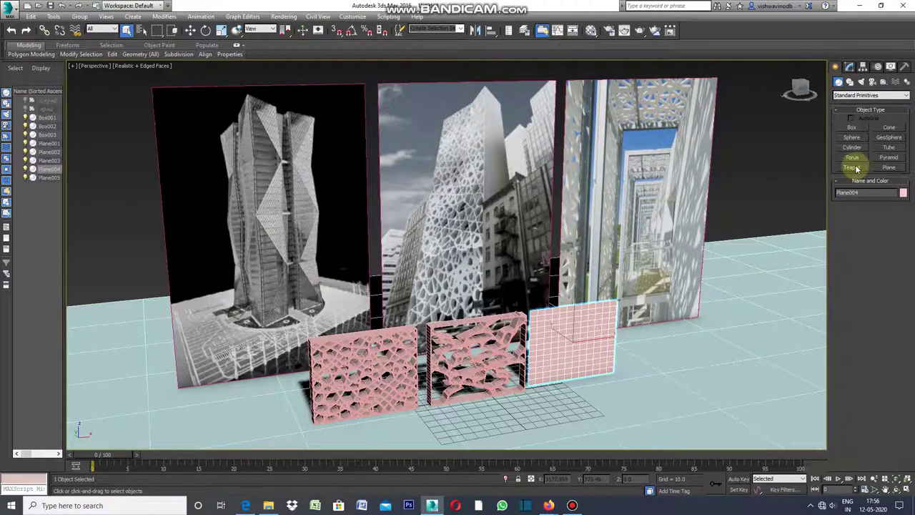
- In Edge mode, apply a brick pattern to the plain plane from Polygon Modeling > Generate Topology
click(850, 68)
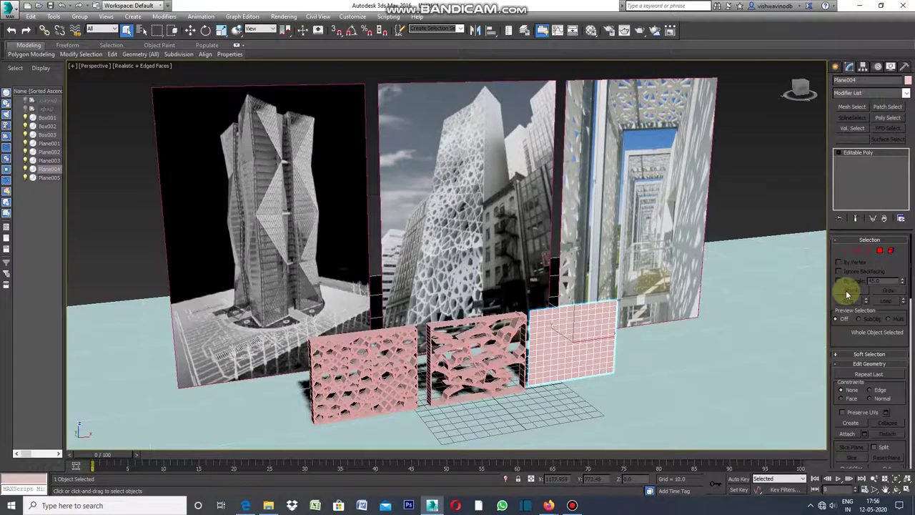
click(857, 251)
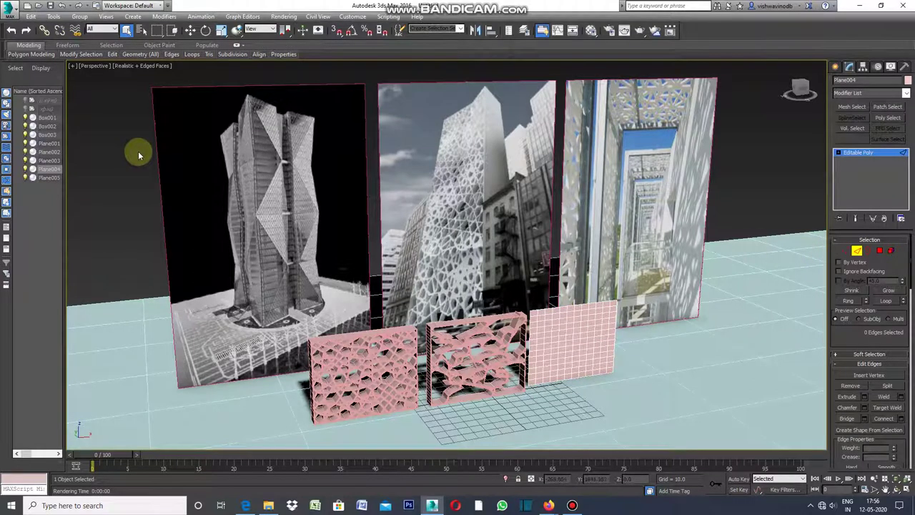
click(49, 54)
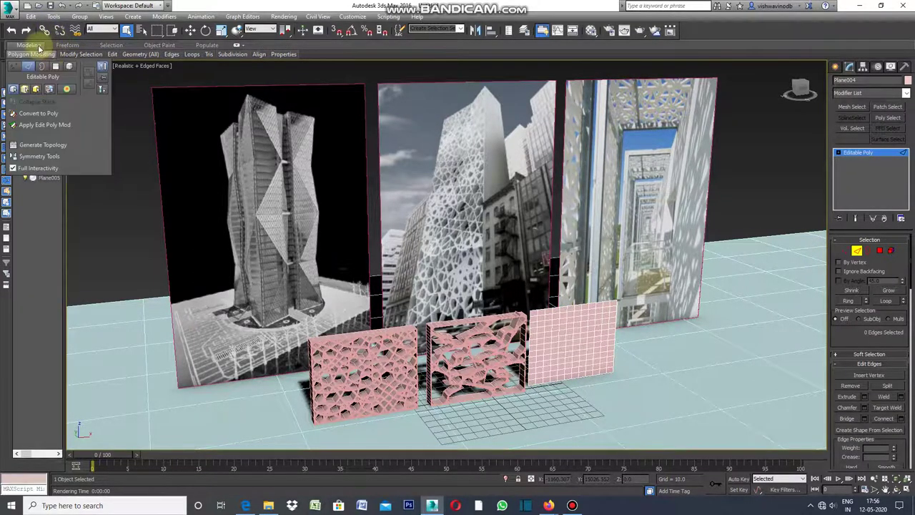
click(60, 148)
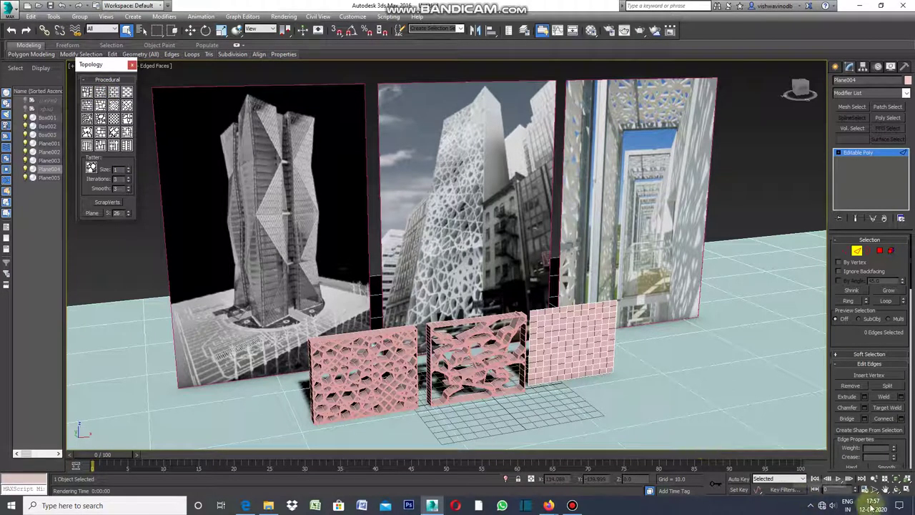
scroll(643, 405, up, 1)
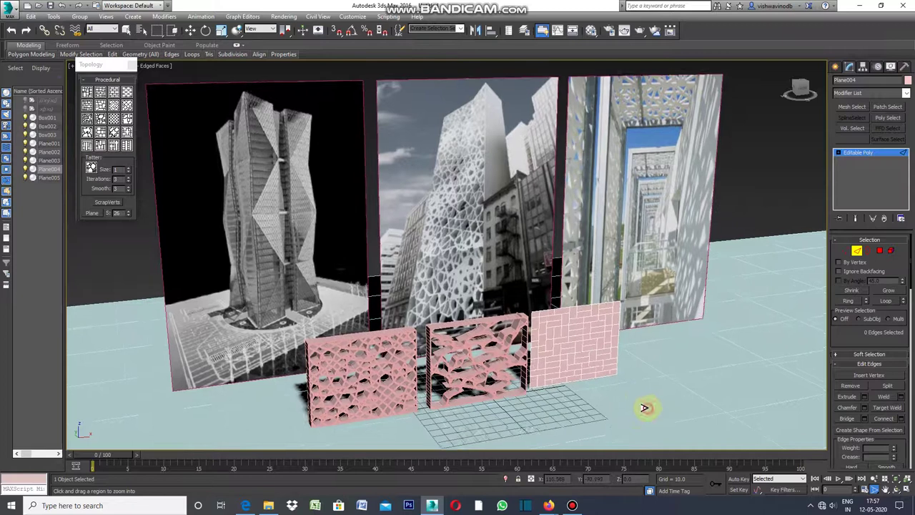
- Zoom and pan the viewport until the brick-patterned plane fills the centre of the view
scroll(644, 405, up, 2)
scroll(647, 402, up, 2)
click(885, 490)
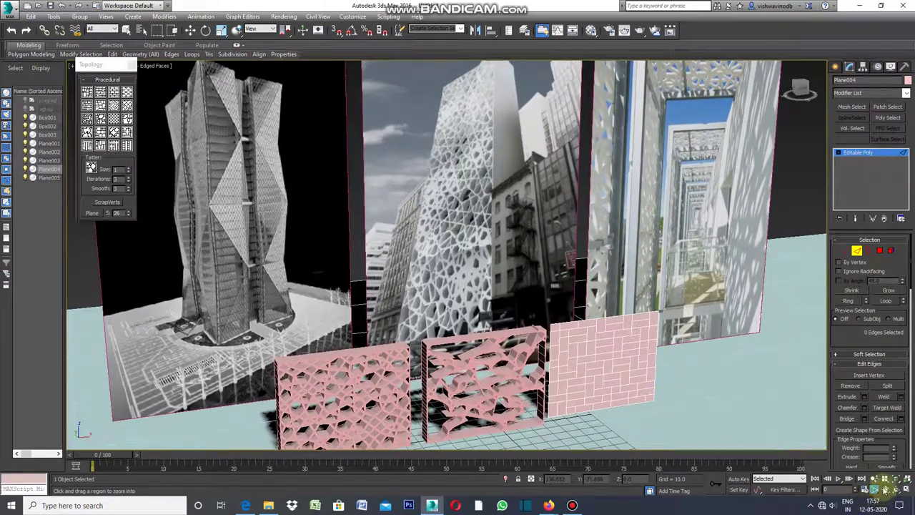
mouse_move(702, 413)
mouse_down()
mouse_move(664, 333)
mouse_move(614, 286)
mouse_move(570, 283)
mouse_move(546, 296)
mouse_up()
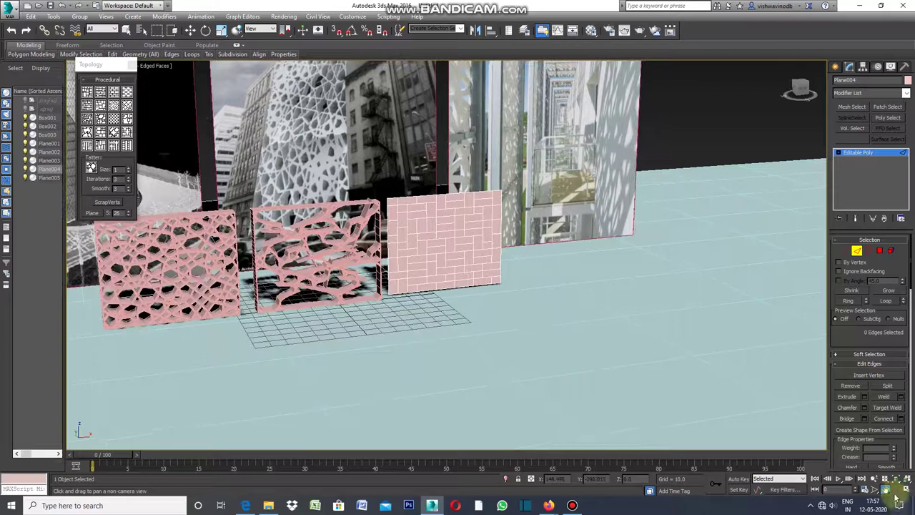
click(875, 490)
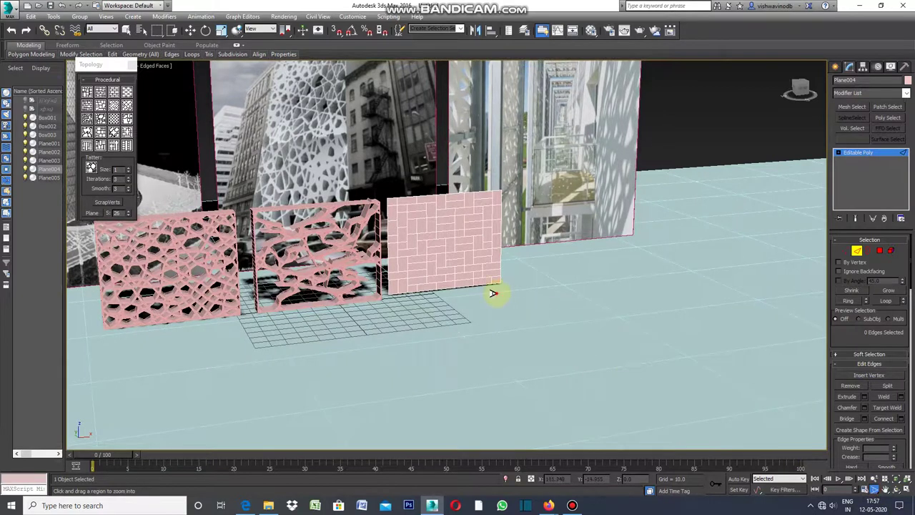
scroll(492, 292, up, 2)
scroll(514, 285, up, 2)
scroll(527, 279, up, 2)
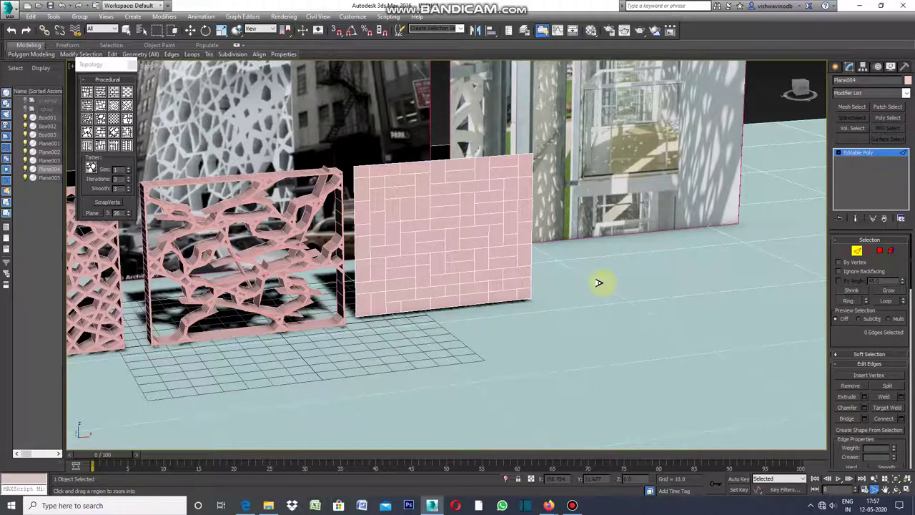
- Select all edges, connect them, then step back to an irregular polygon-cell topology pattern
key(ctrl+a)
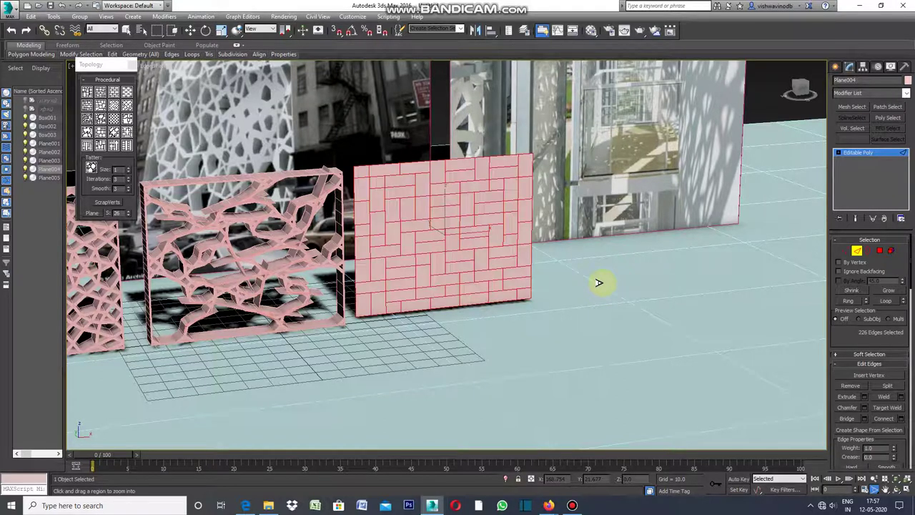
click(885, 419)
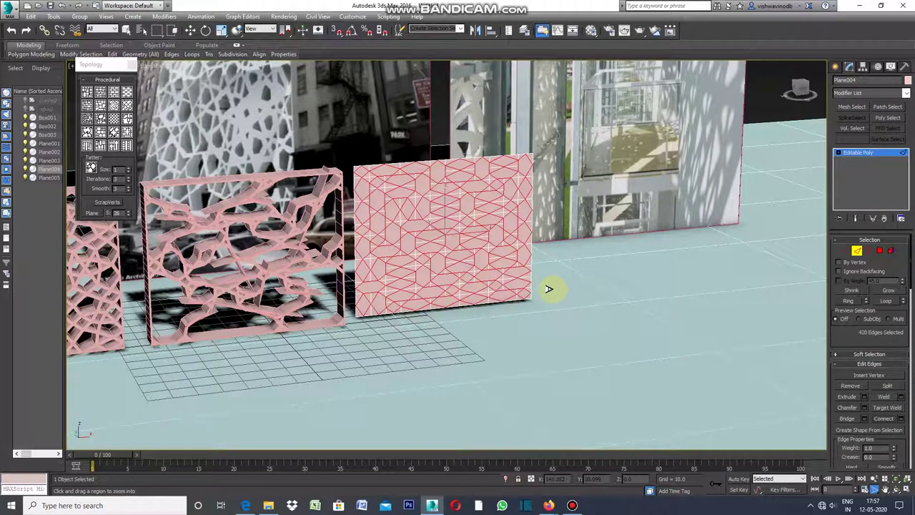
key(ctrl+z)
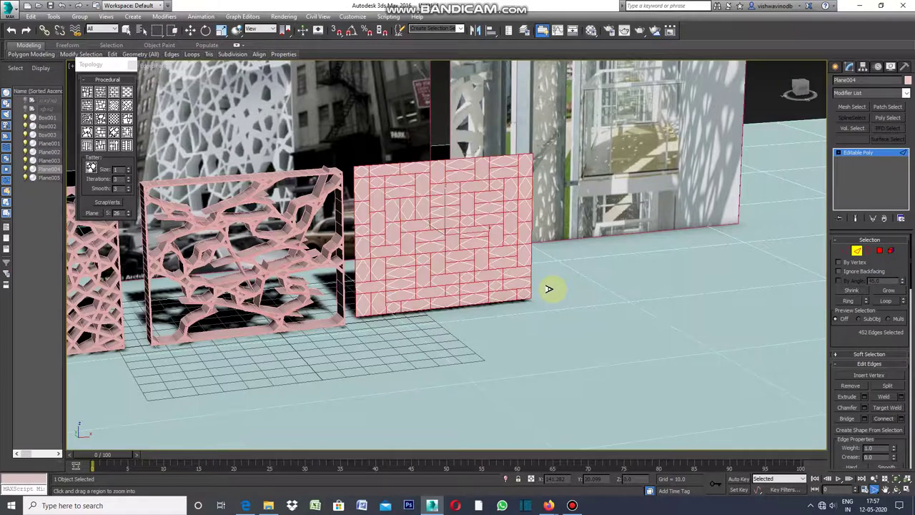
key(ctrl+z)
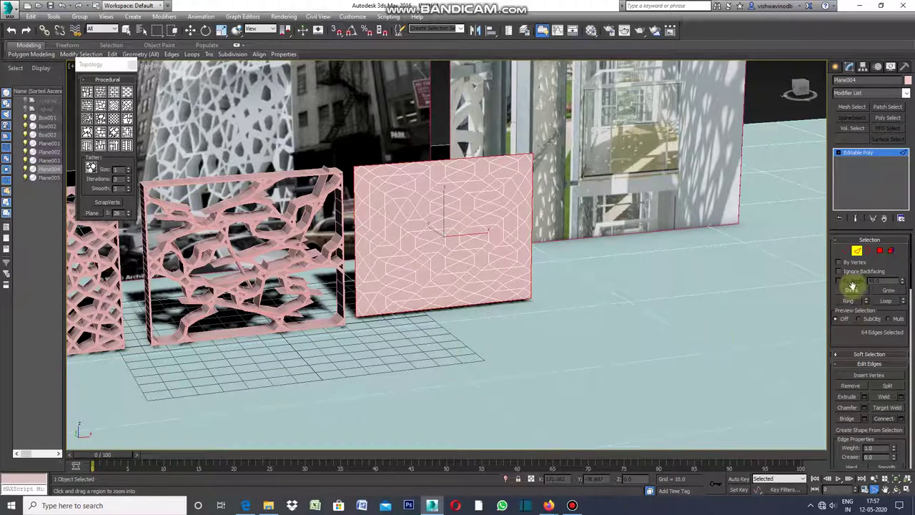
- Switch to Polygon mode, cancel a trial Inset, and select all 227 polygons
click(883, 256)
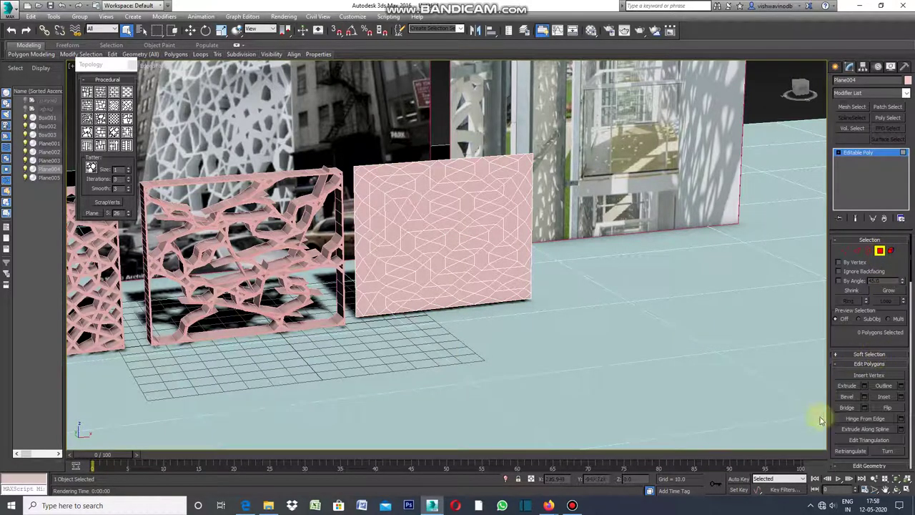
click(887, 399)
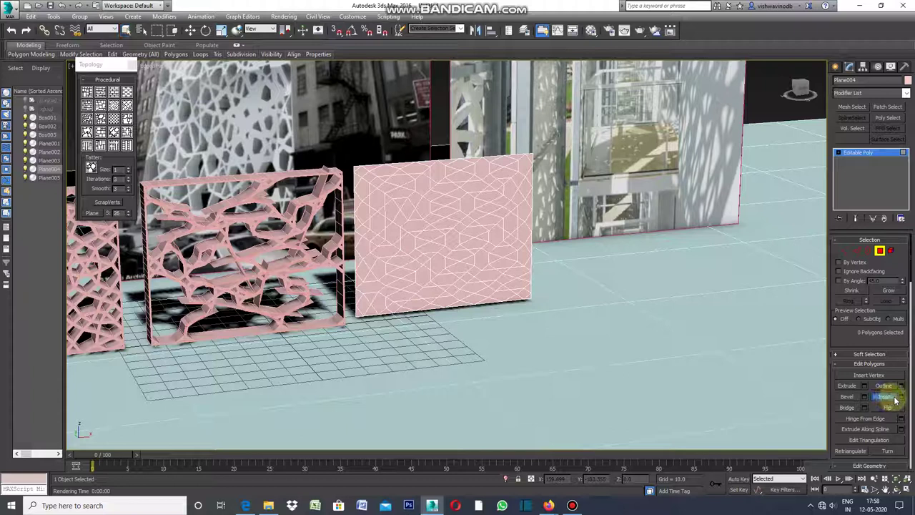
click(900, 398)
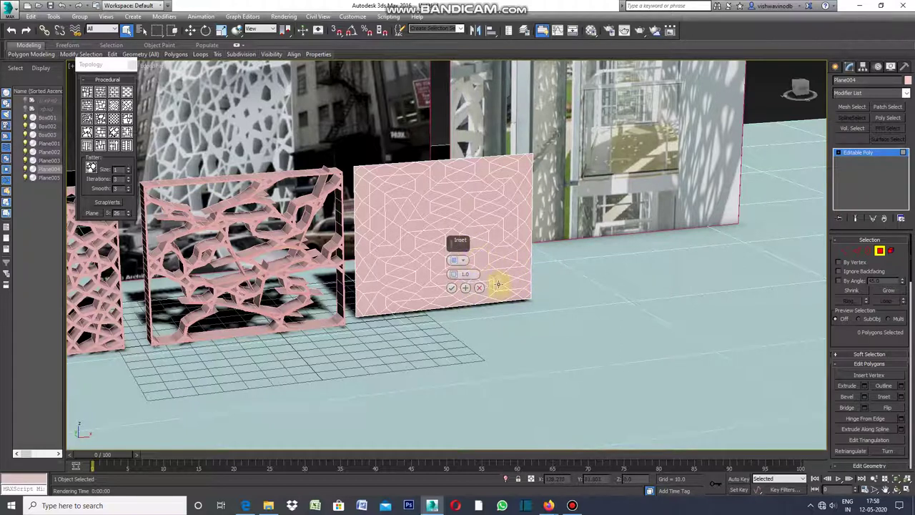
click(479, 287)
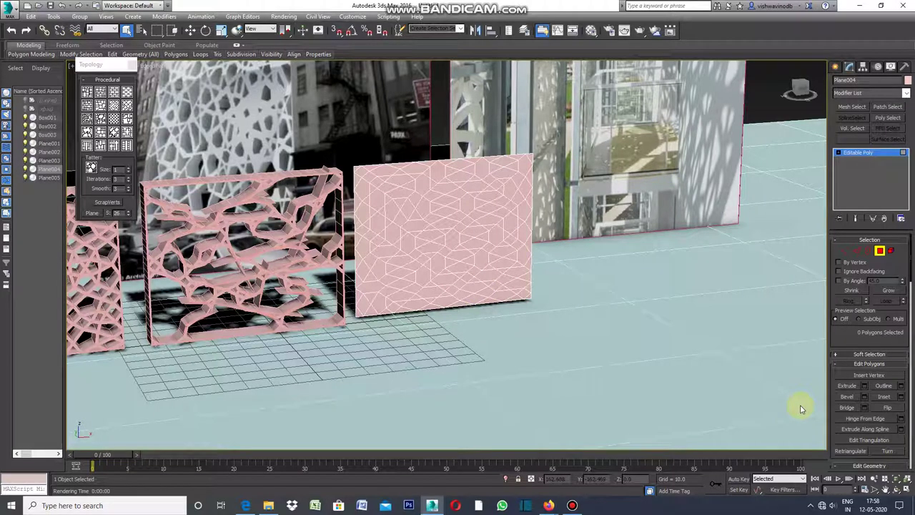
key(ctrl+a)
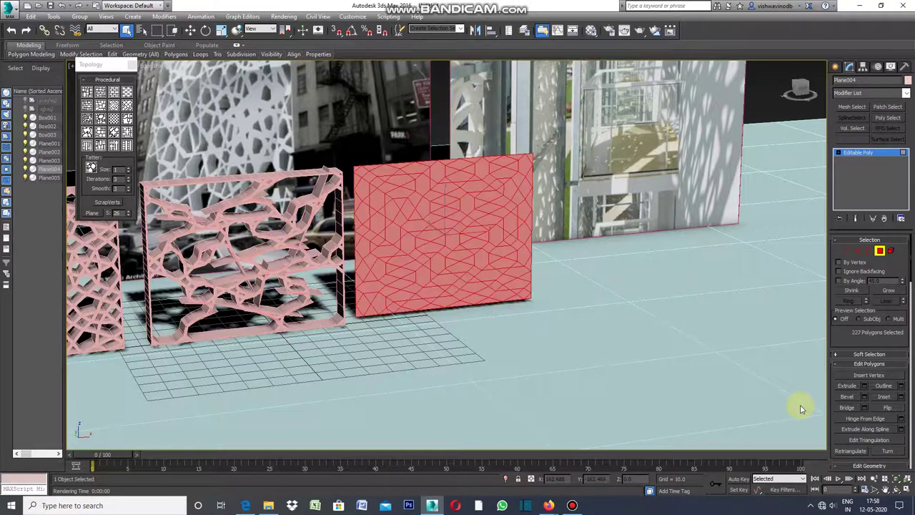
- Inset the polygons By Polygon with an amount of 0.6, then invert the selection to the border strips
click(901, 398)
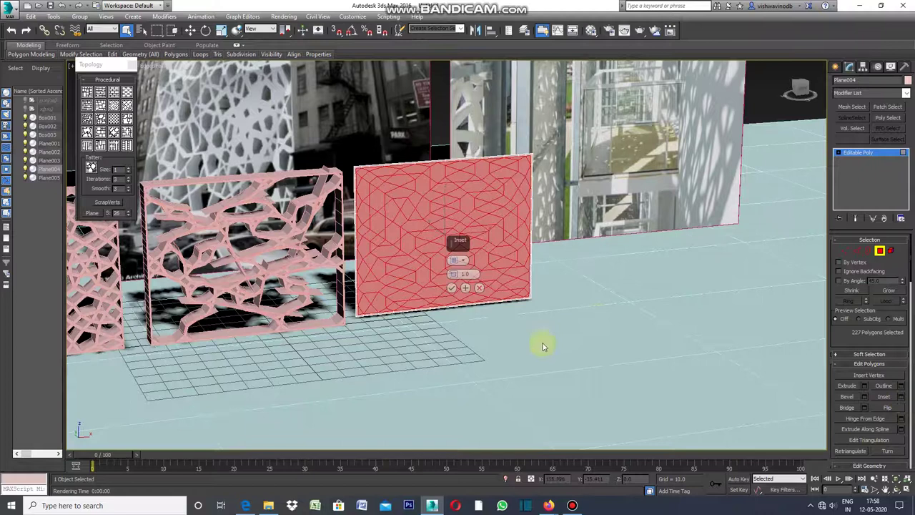
click(478, 289)
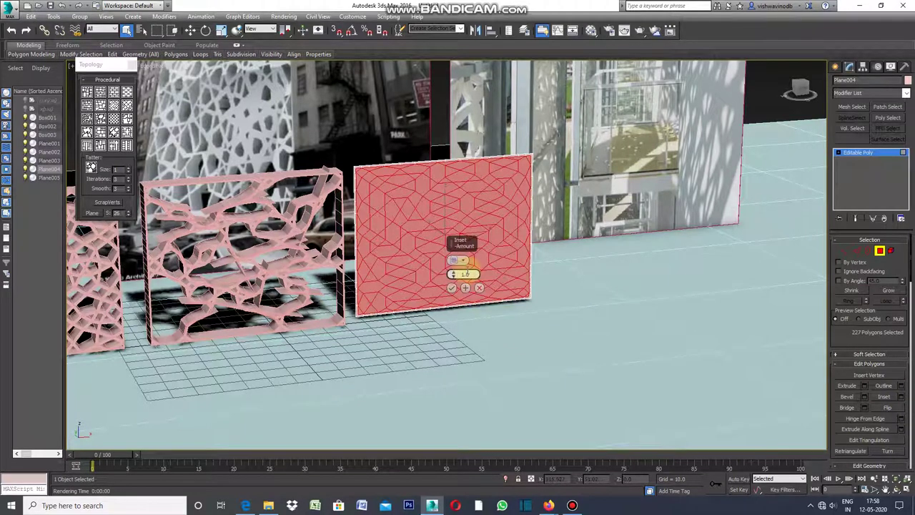
click(463, 261)
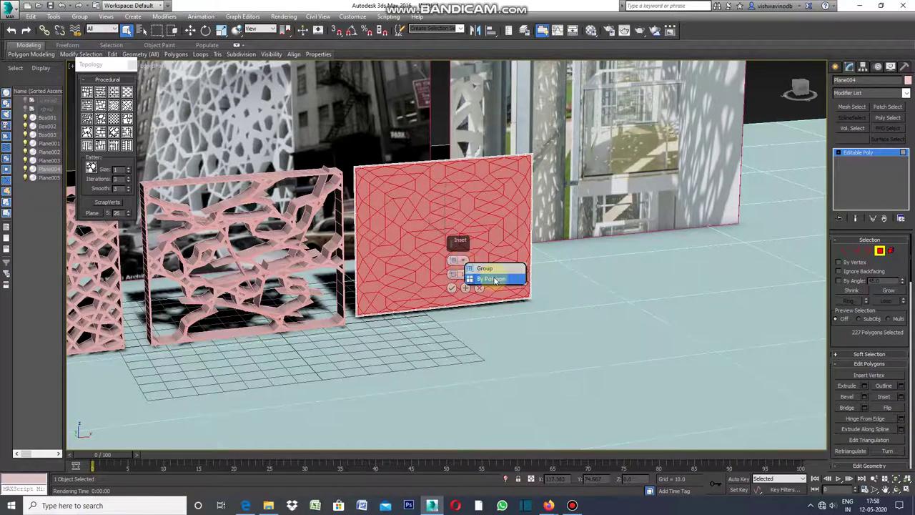
click(493, 279)
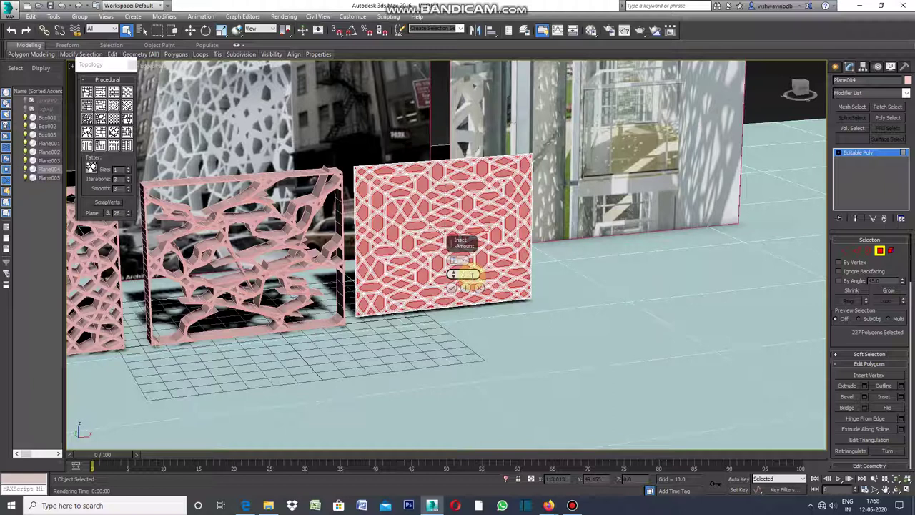
text(0.6)
key(Return)
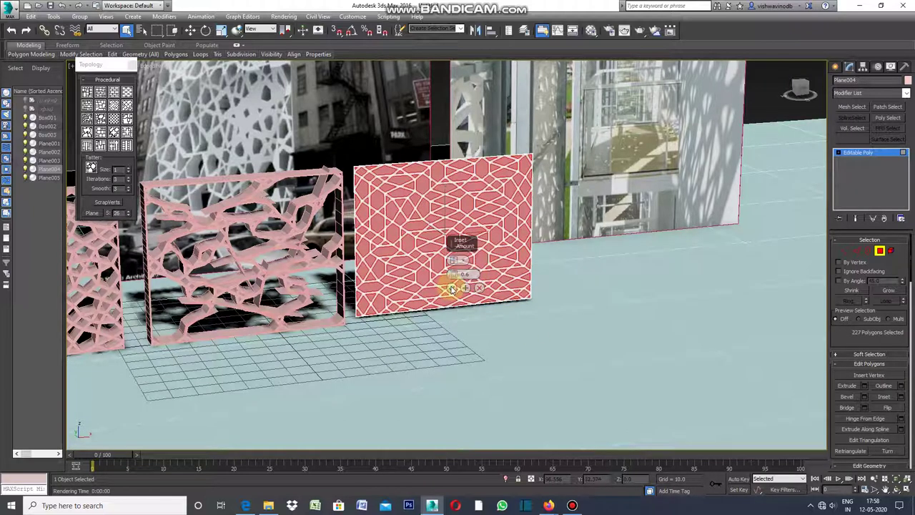
click(452, 288)
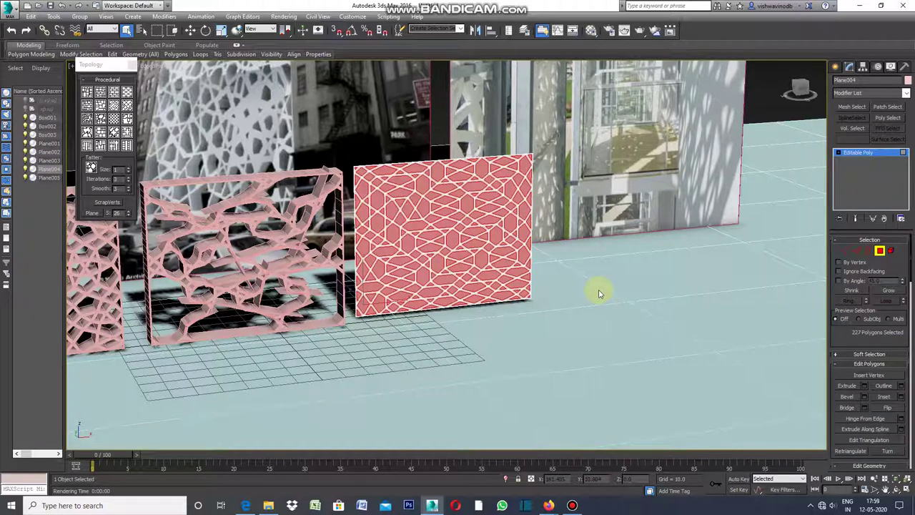
key(ctrl+i)
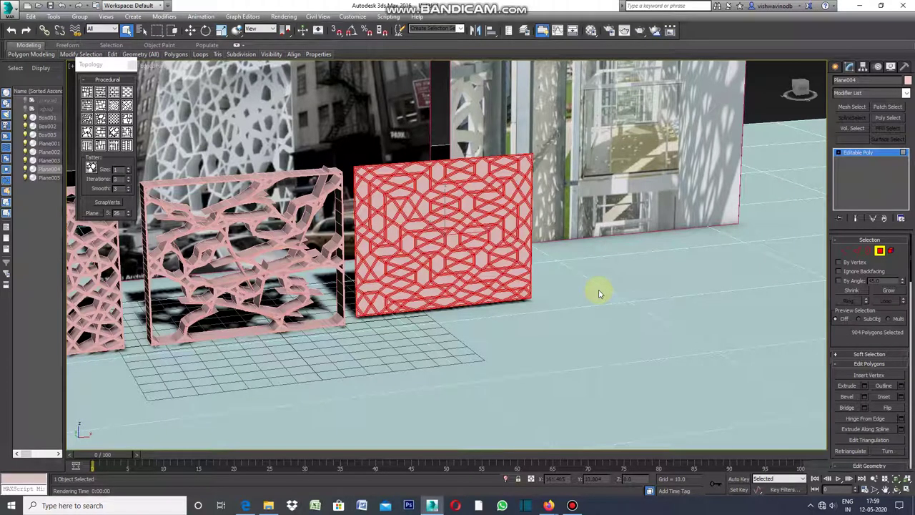
- Extrude the selected border strips between the cells to raise them in relief
click(851, 389)
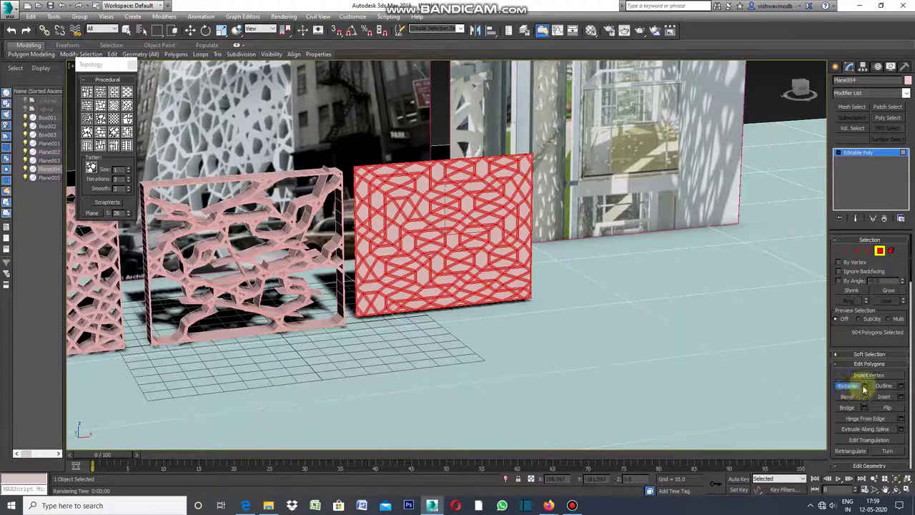
click(865, 387)
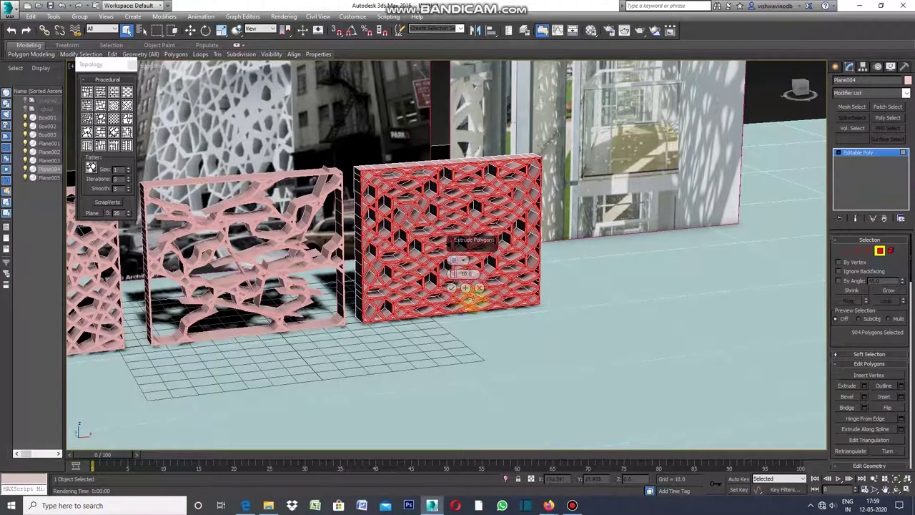
click(452, 288)
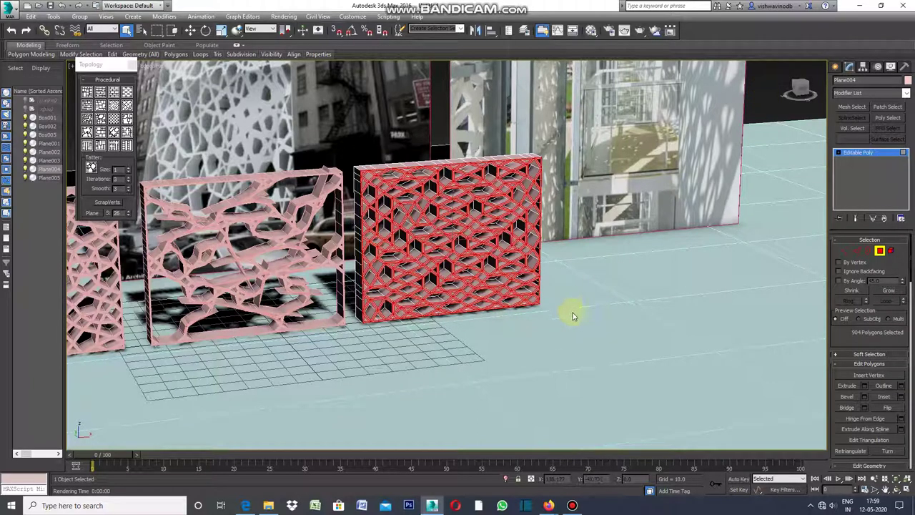
- Select the recessed cell faces and delete them, leaving an open lattice of strips
key(ctrl+Page_Up)
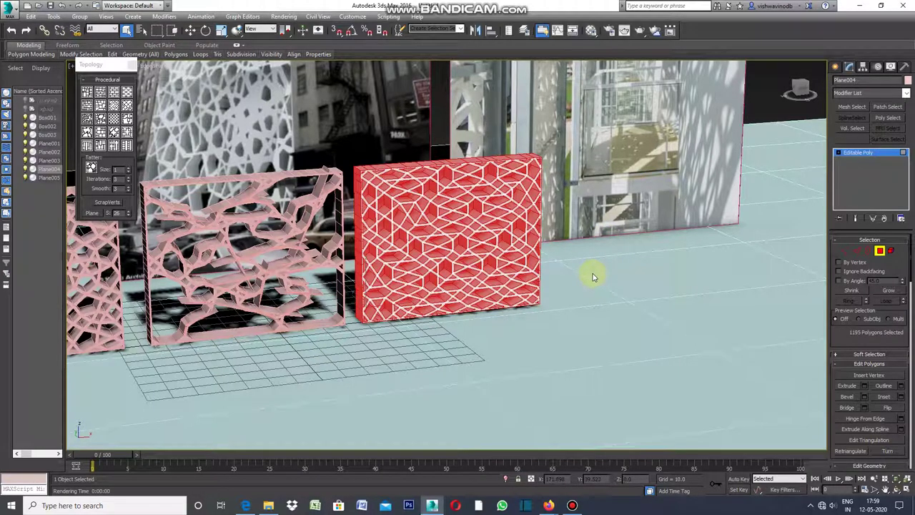
key(Delete)
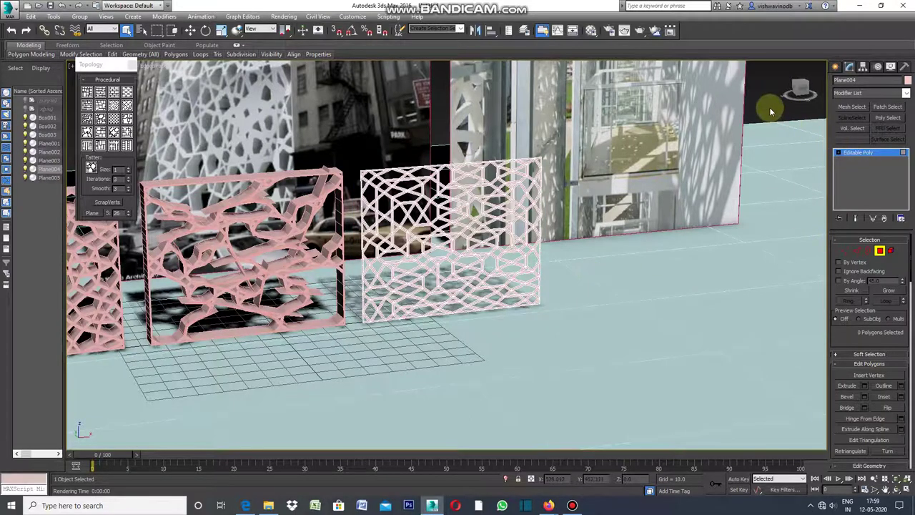
click(864, 389)
click(849, 385)
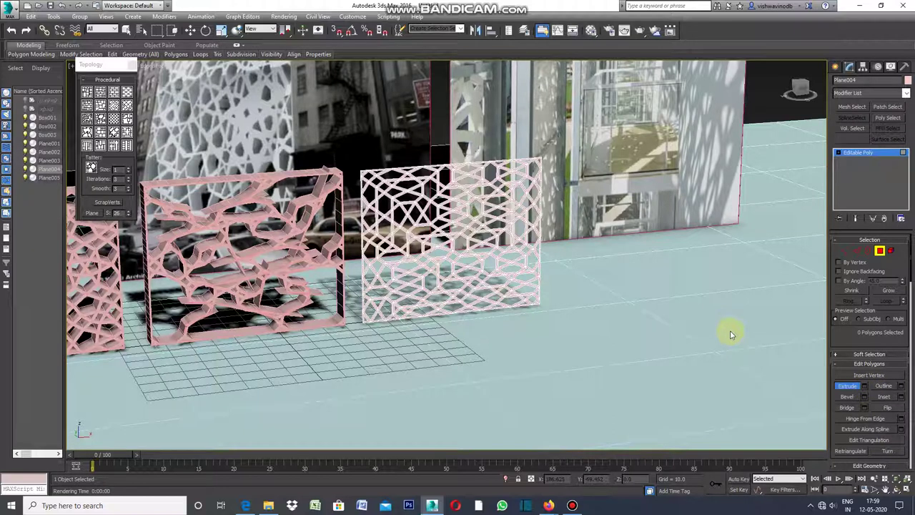
- Select all polygons of the lattice panel and extrude them to give it thickness
key(ctrl+a)
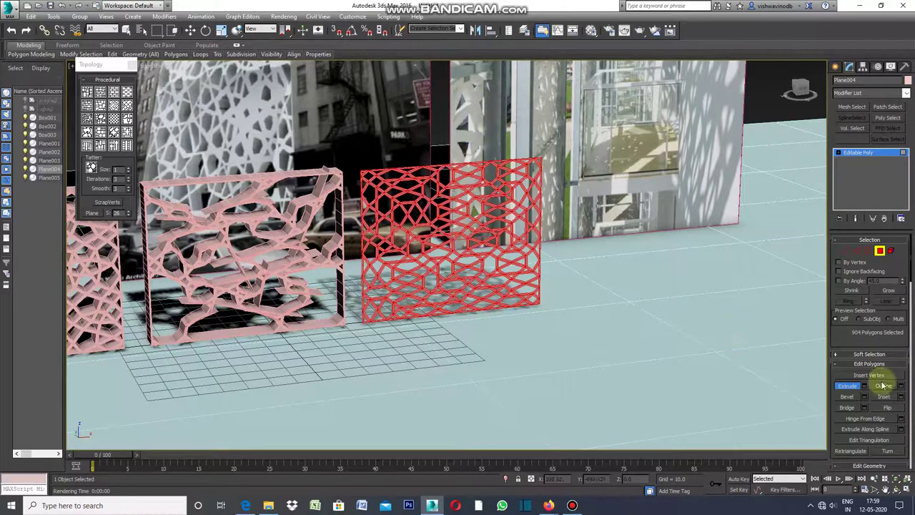
click(850, 387)
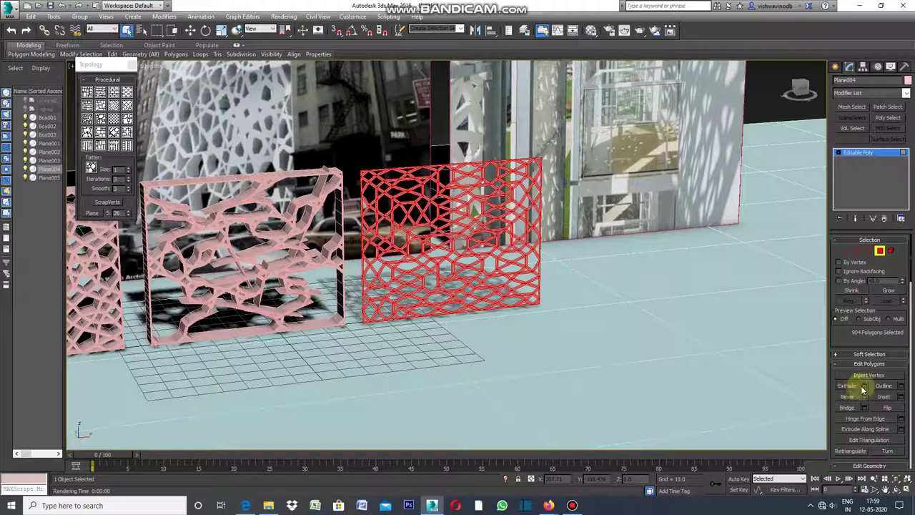
click(864, 387)
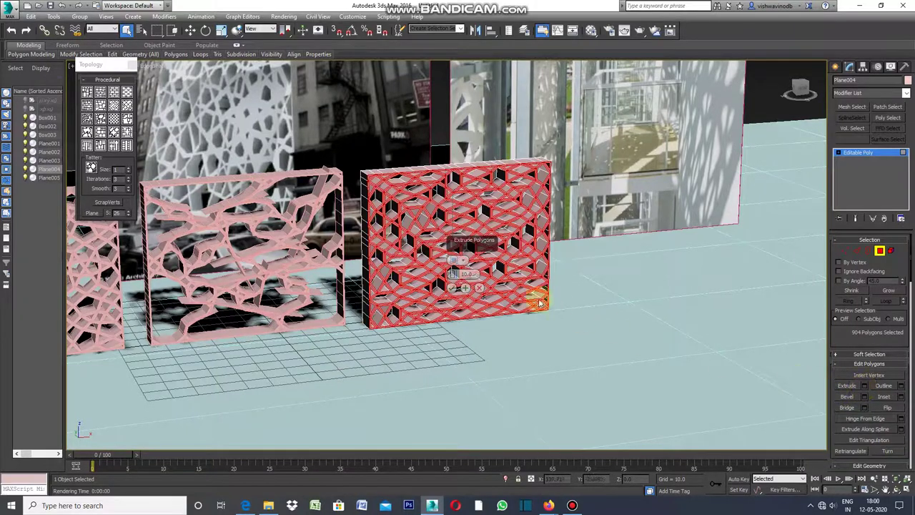
click(452, 288)
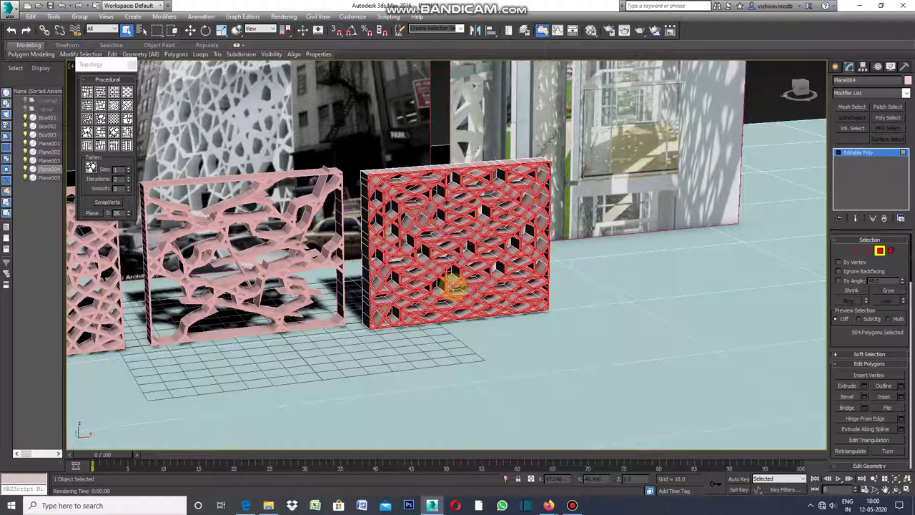
- Clear the selection, zoom out to show all three panels, and open the Material Editor
click(760, 113)
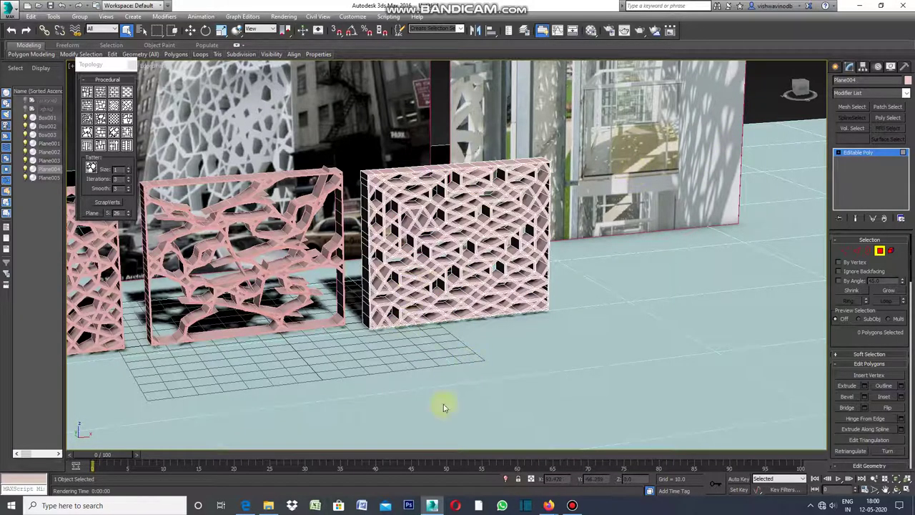
click(866, 490)
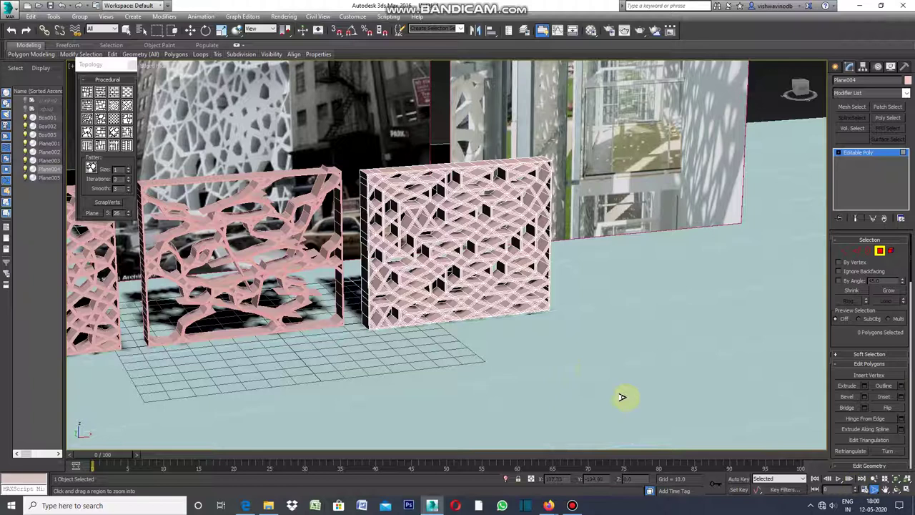
scroll(539, 353, down, 2)
scroll(539, 357, down, 2)
scroll(539, 363, down, 2)
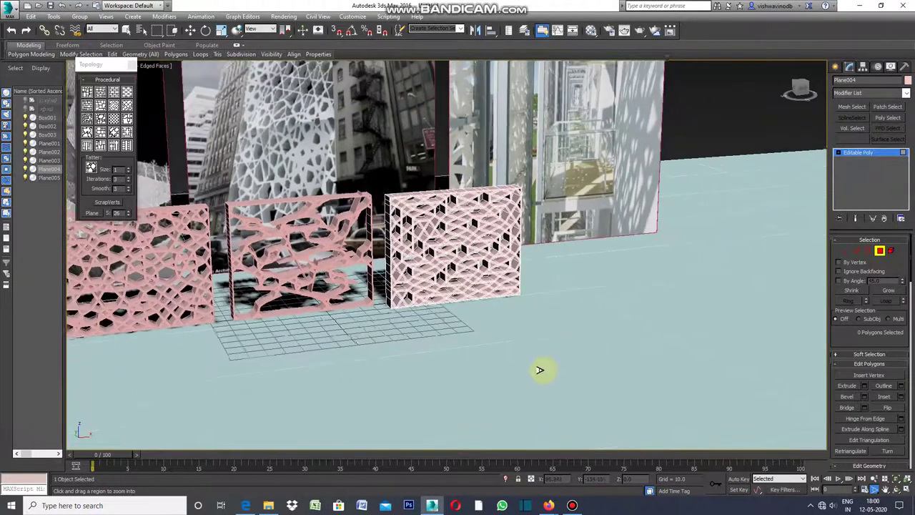
scroll(542, 370, down, 2)
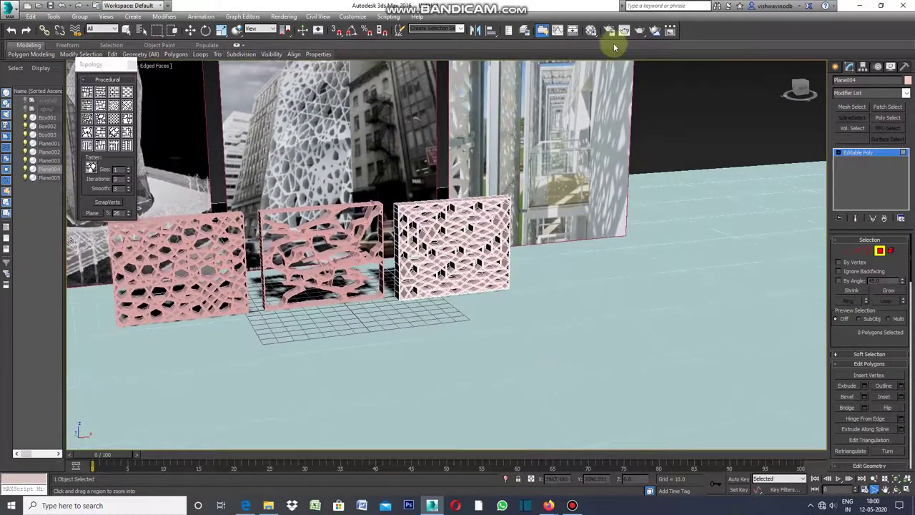
click(591, 31)
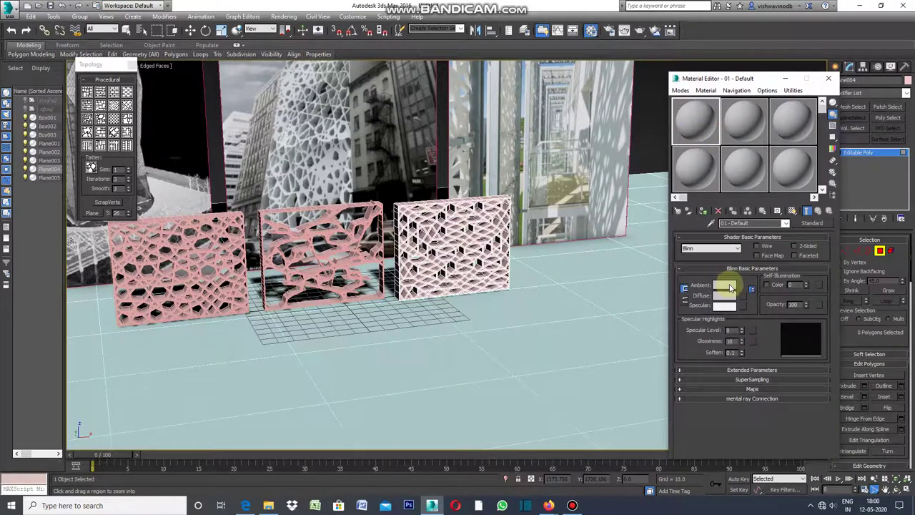
- Set the 01 - Default material's ambient to white 247, then make it Architectural with luminance 650
click(727, 285)
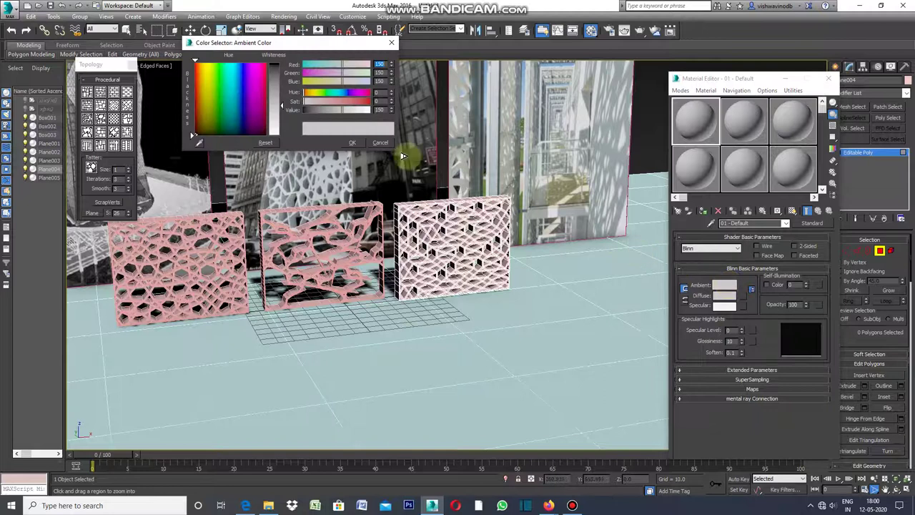
click(282, 133)
click(354, 144)
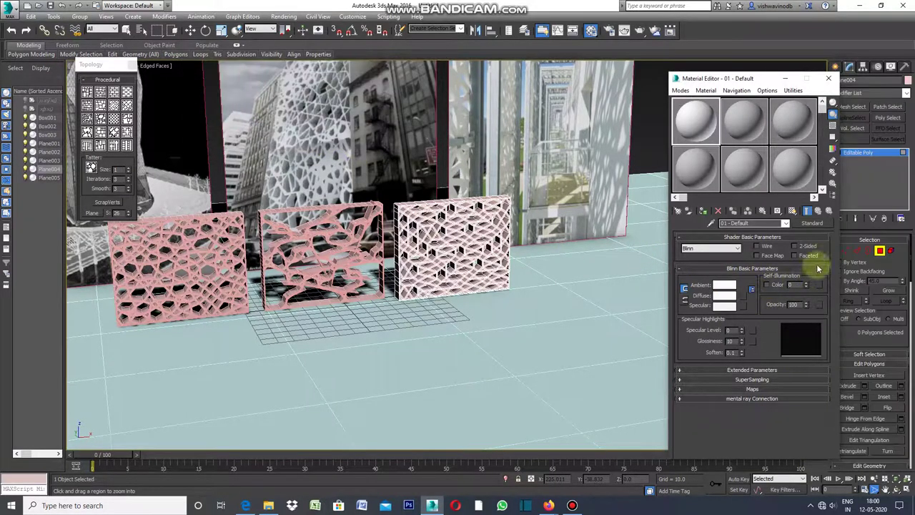
click(812, 223)
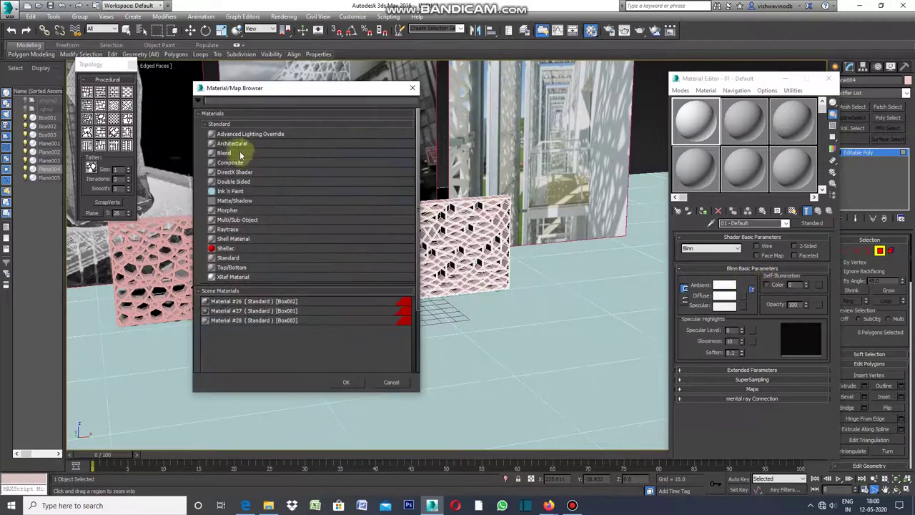
click(391, 382)
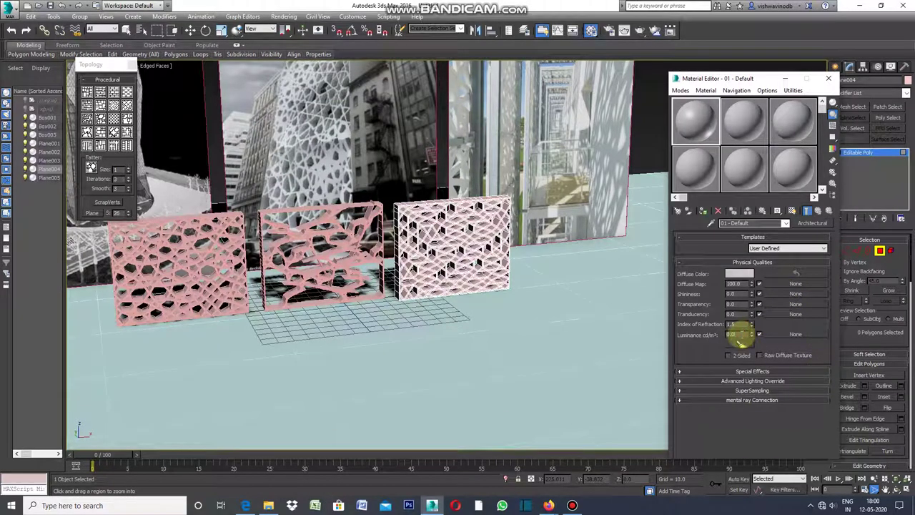
text(65)
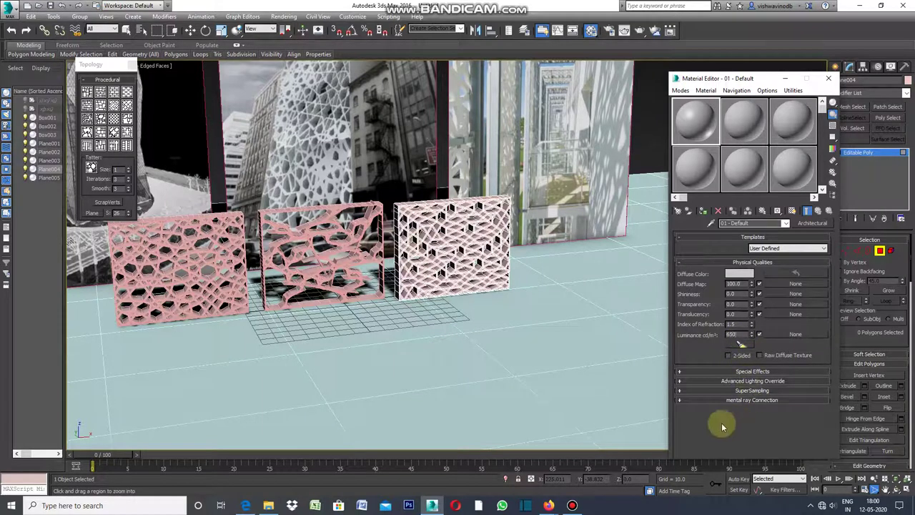
click(658, 423)
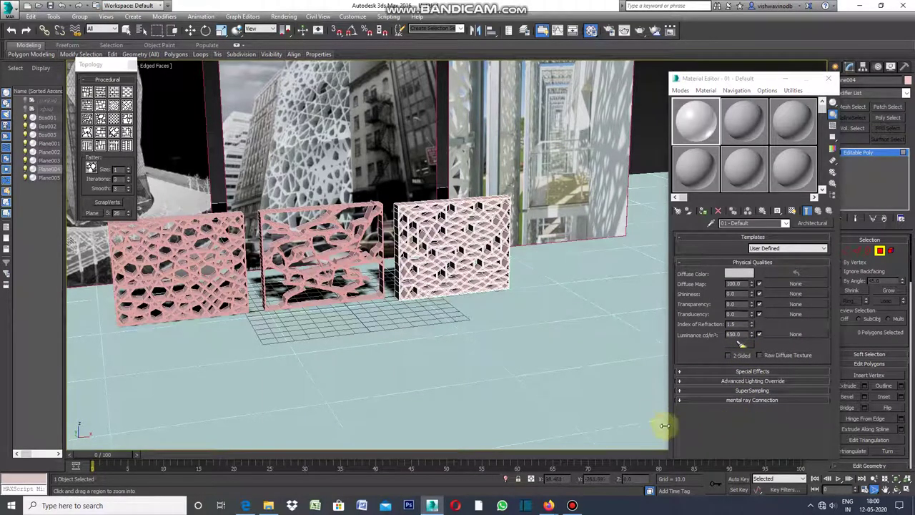
- Assign the white Architectural material to the right lattice panel
click(127, 30)
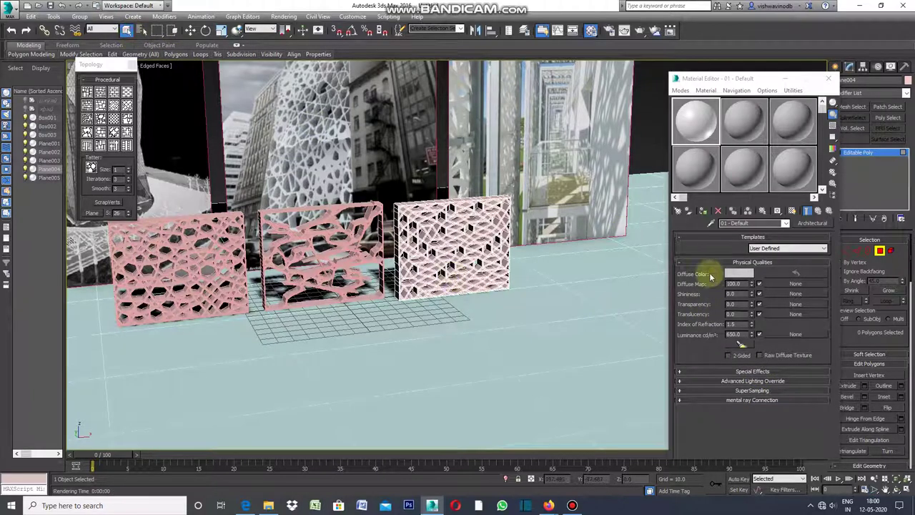
click(704, 212)
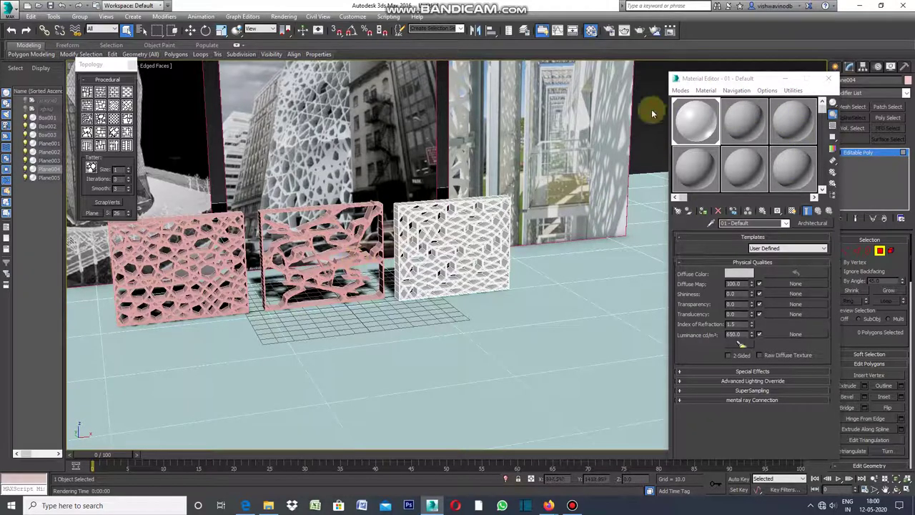
click(835, 66)
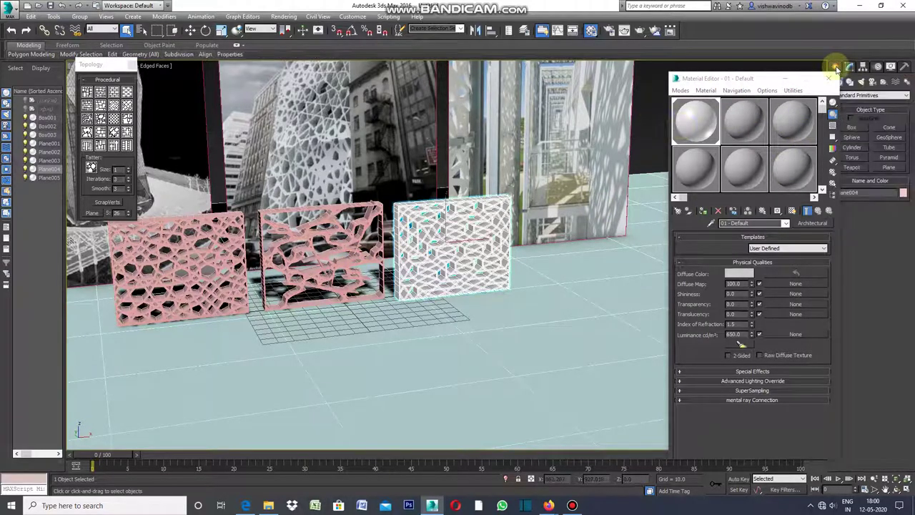
- Assign the white material to the middle and left panels, then close the Material Editor
click(379, 261)
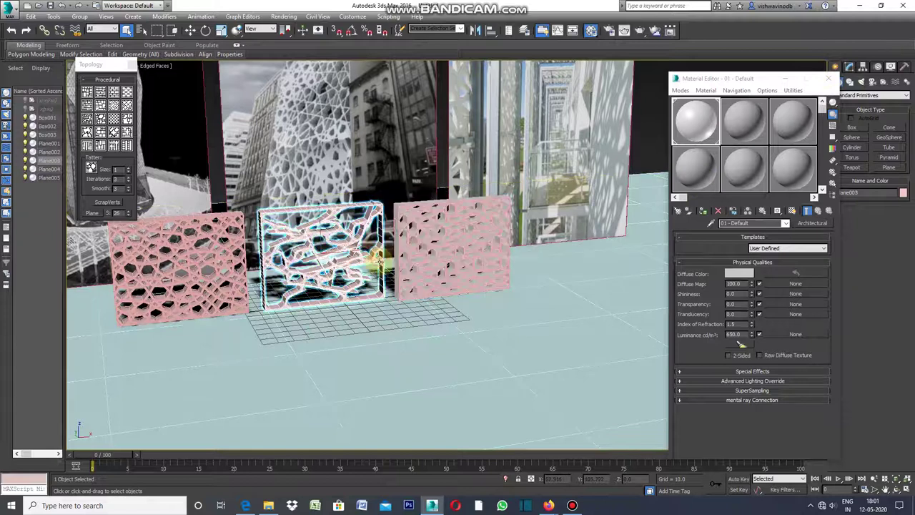
click(703, 211)
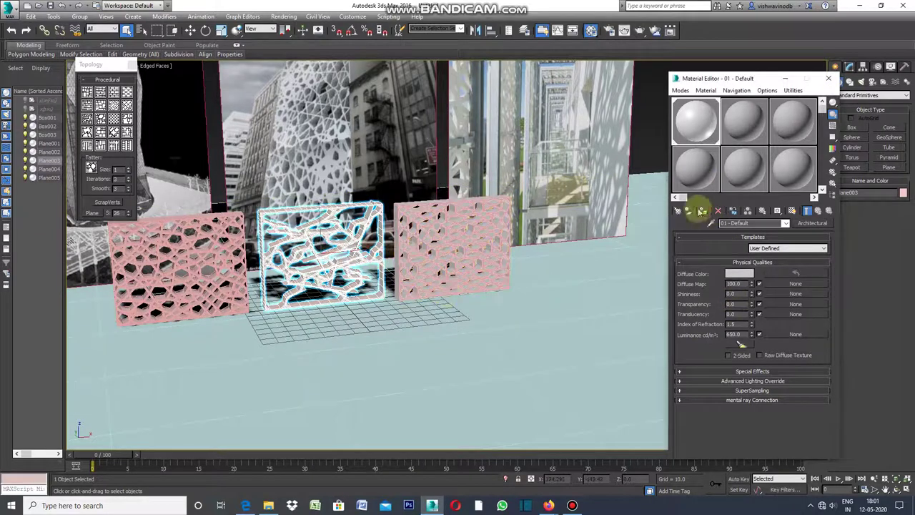
click(649, 161)
click(213, 294)
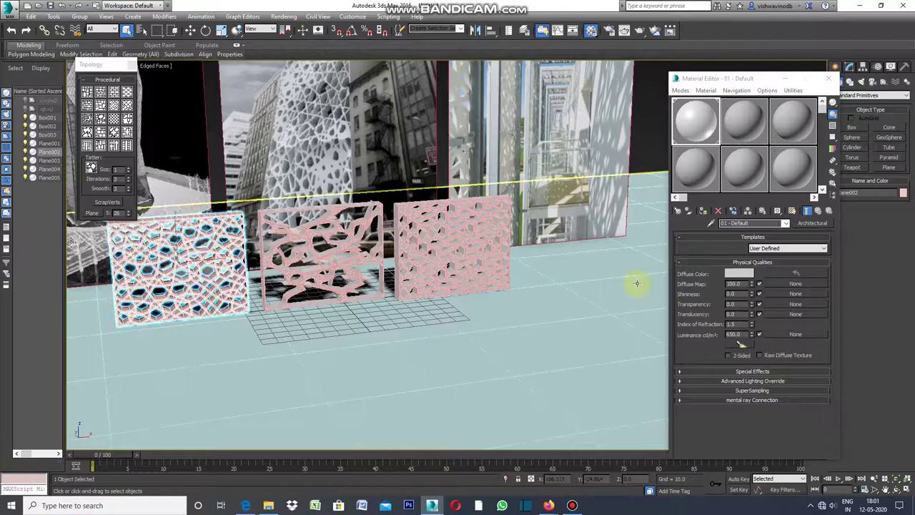
click(703, 210)
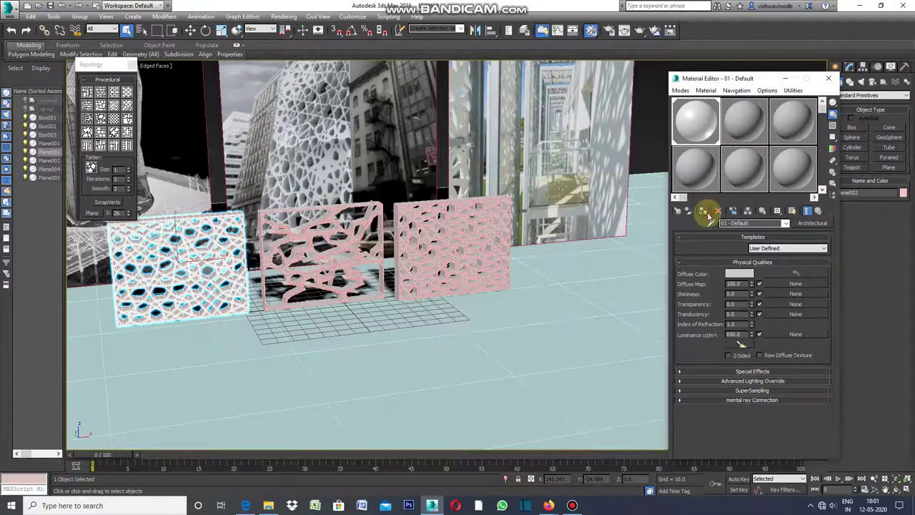
click(652, 168)
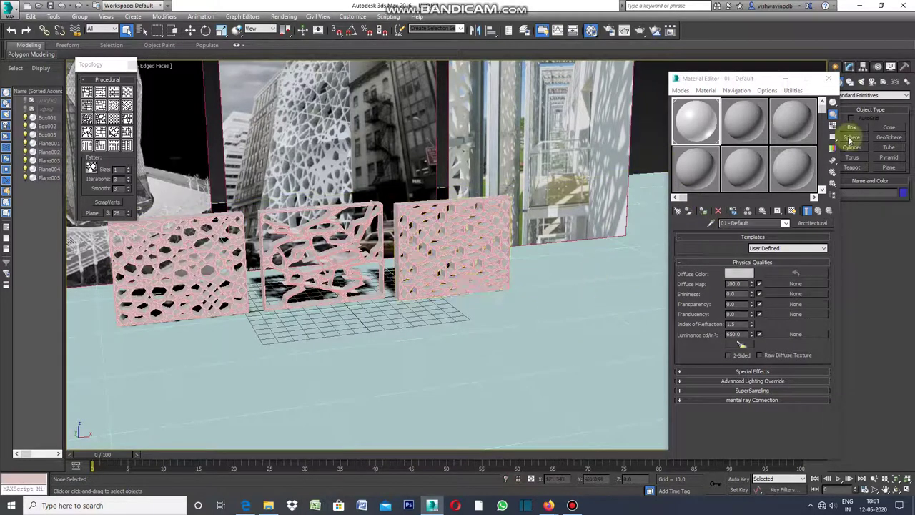
click(787, 80)
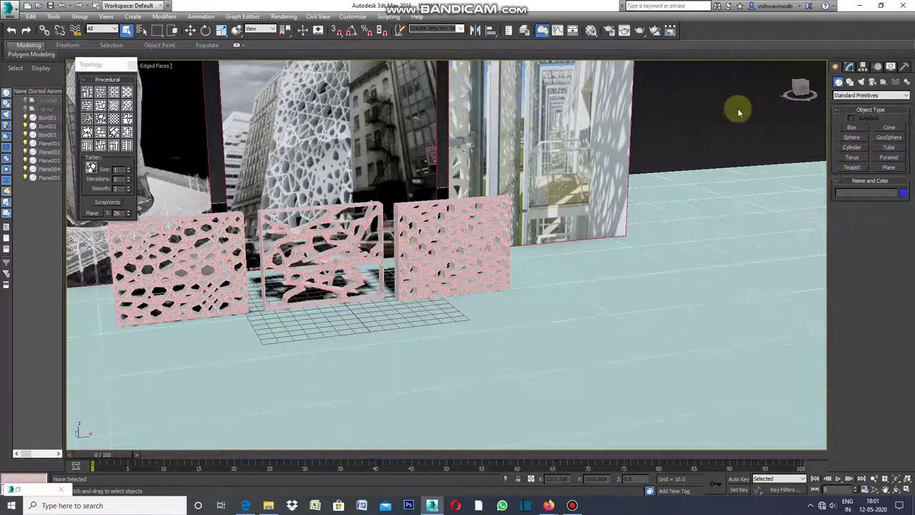
- Close the floating Graphite Topology tools, hide the home grid with G, and pan the scene right
click(132, 67)
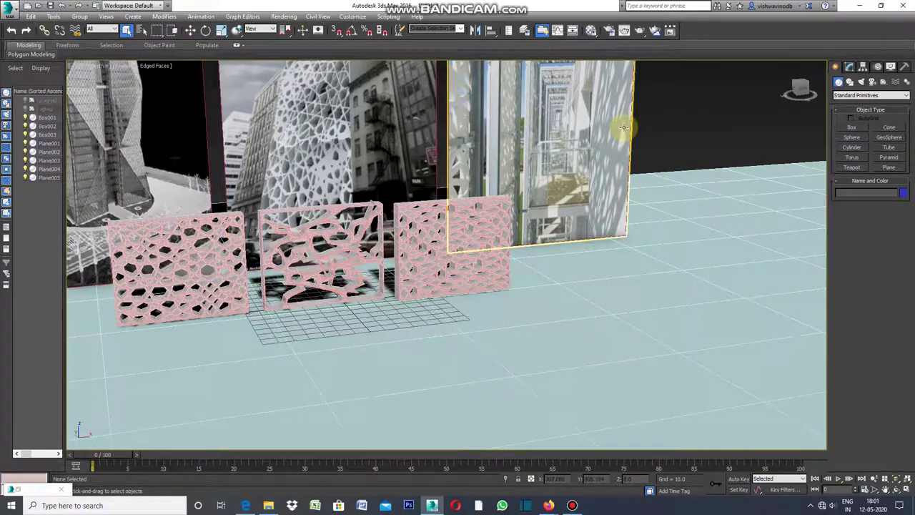
key(g)
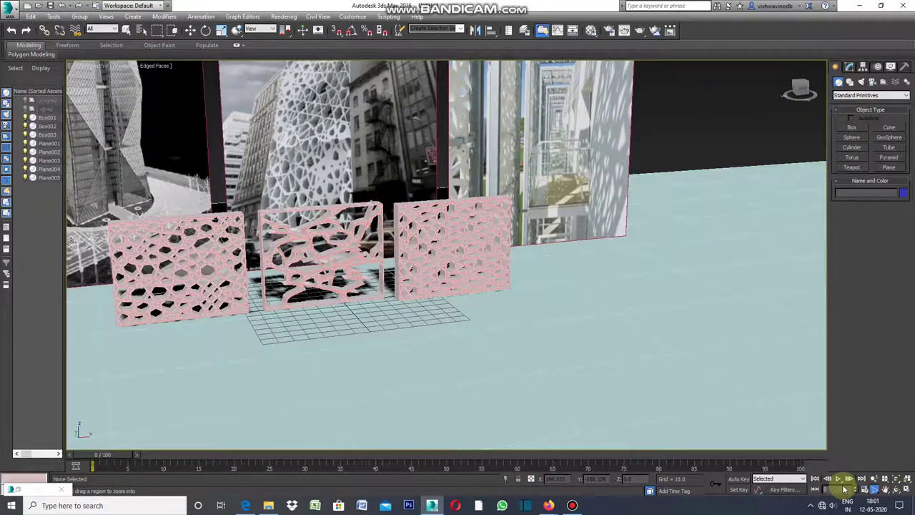
click(888, 489)
drag(572, 351, 679, 379)
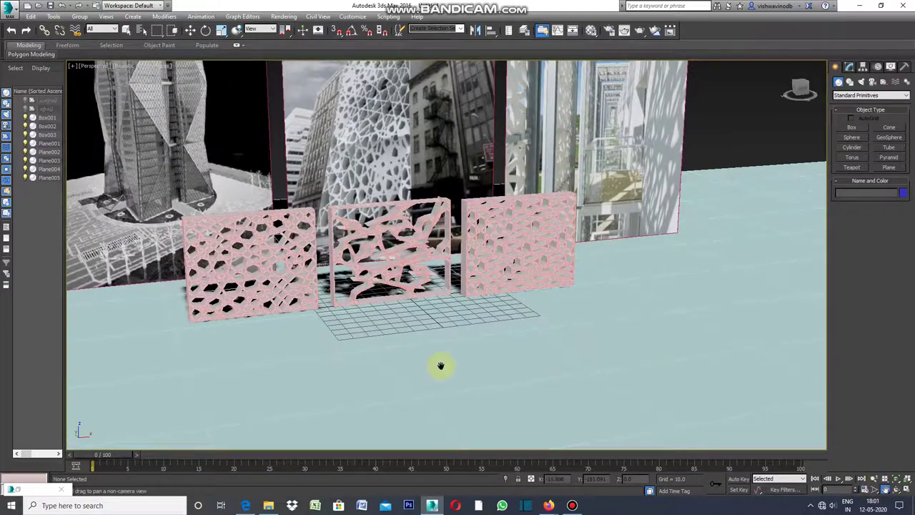
drag(397, 353, 395, 351)
- Zoom in and pan to centre the three panels, then open the Rendering menu
click(874, 489)
scroll(549, 381, up, 2)
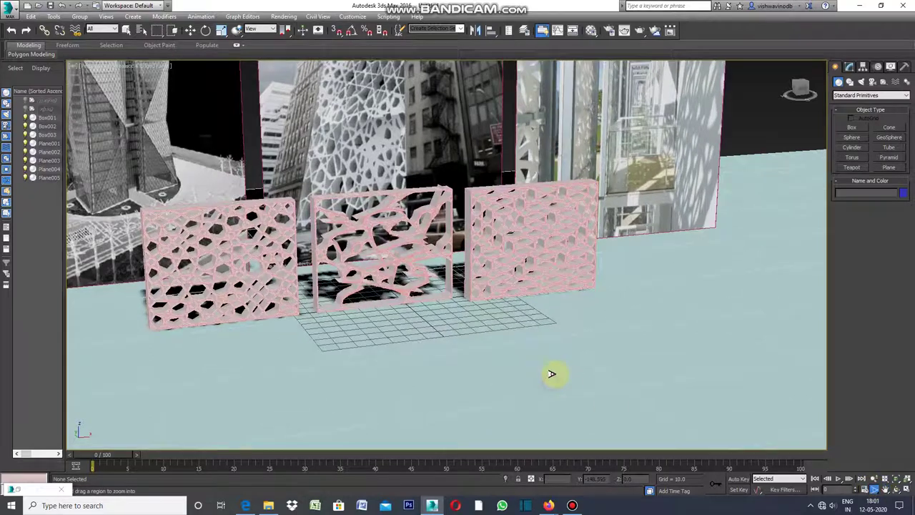
scroll(558, 369, up, 2)
click(885, 489)
drag(637, 382, 679, 380)
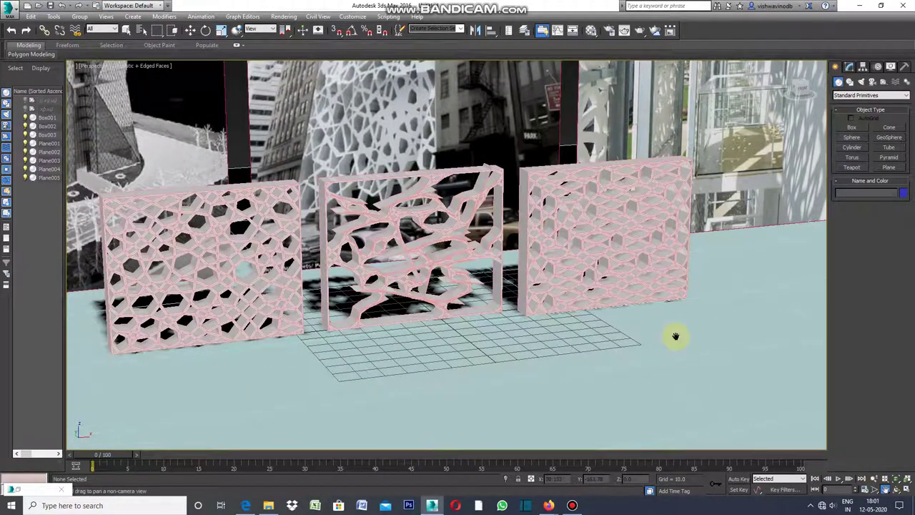
click(284, 17)
click(317, 58)
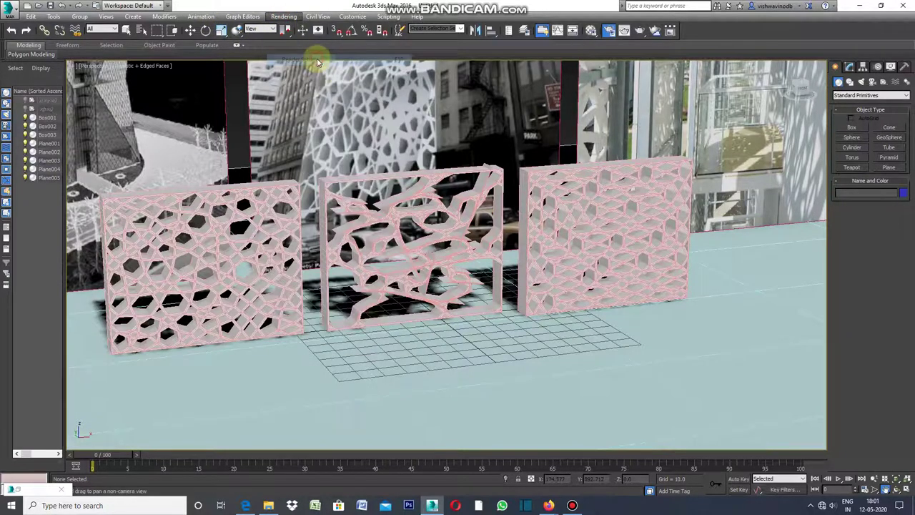